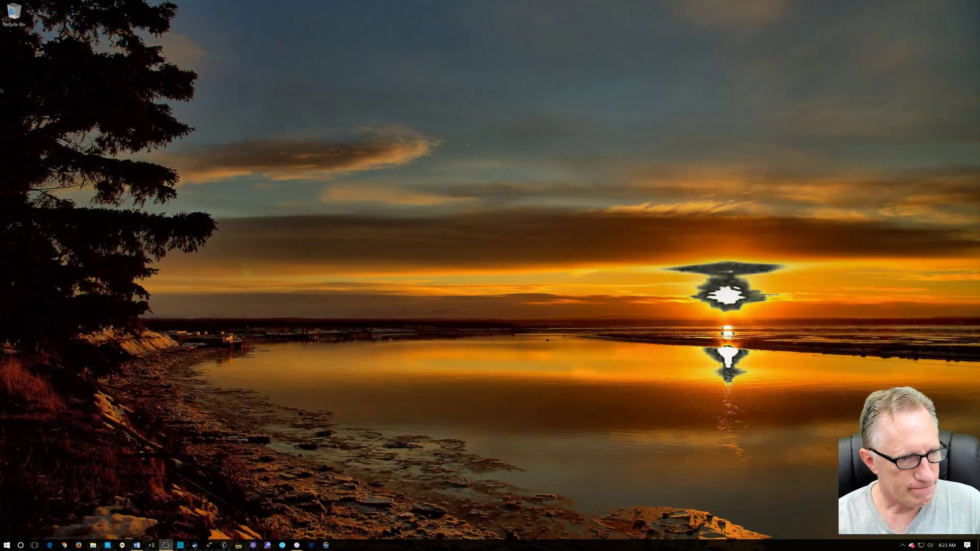
Launch Electrum and enter the wallet password to unlock and open My_wallet.
{"action": "left_click", "coordinate": [312, 545]}
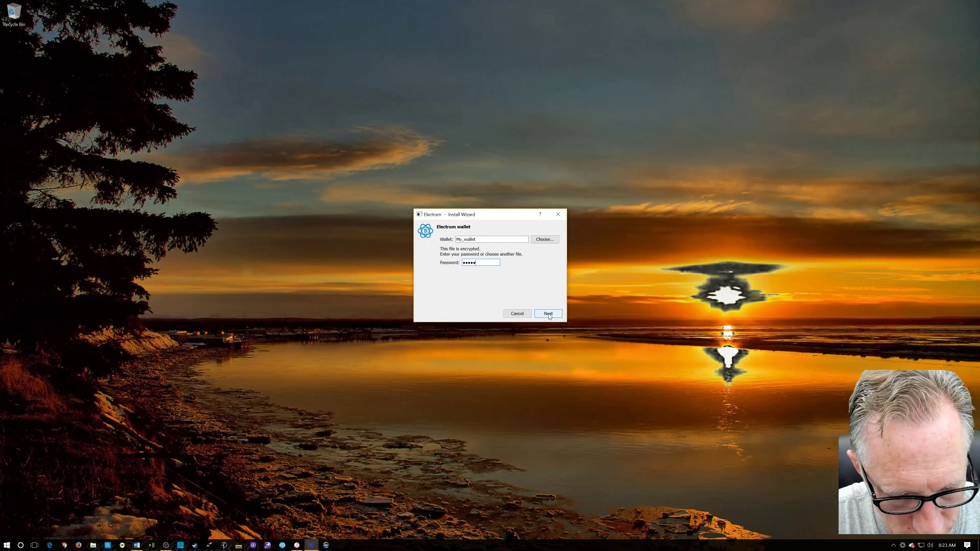
{"action": "type", "text": "••"}
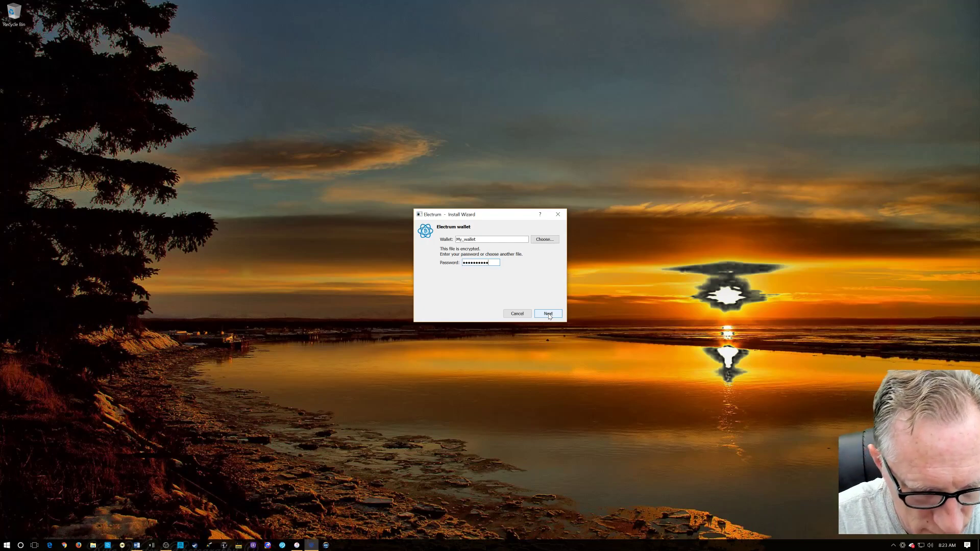
{"action": "left_click", "coordinate": [548, 314]}
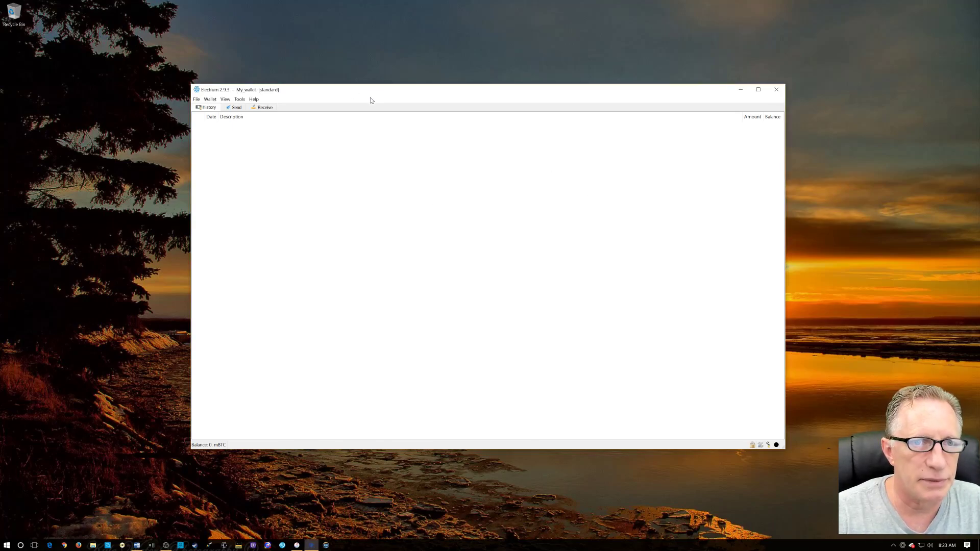
Cycle through the Send, History and Receive tabs, ending on Receive, and select the receiving address.
{"action": "mouse_move", "coordinate": [376, 94]}
{"action": "left_mouse_down"}
{"action": "mouse_move", "coordinate": [359, 82]}
{"action": "mouse_move", "coordinate": [364, 92]}
{"action": "left_mouse_up"}
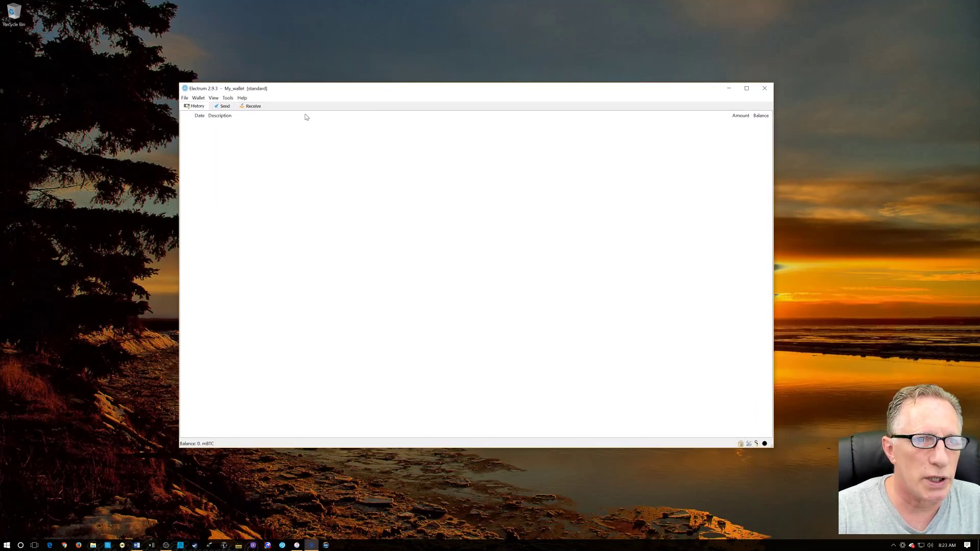
{"action": "left_click", "coordinate": [252, 106]}
{"action": "left_click", "coordinate": [223, 107]}
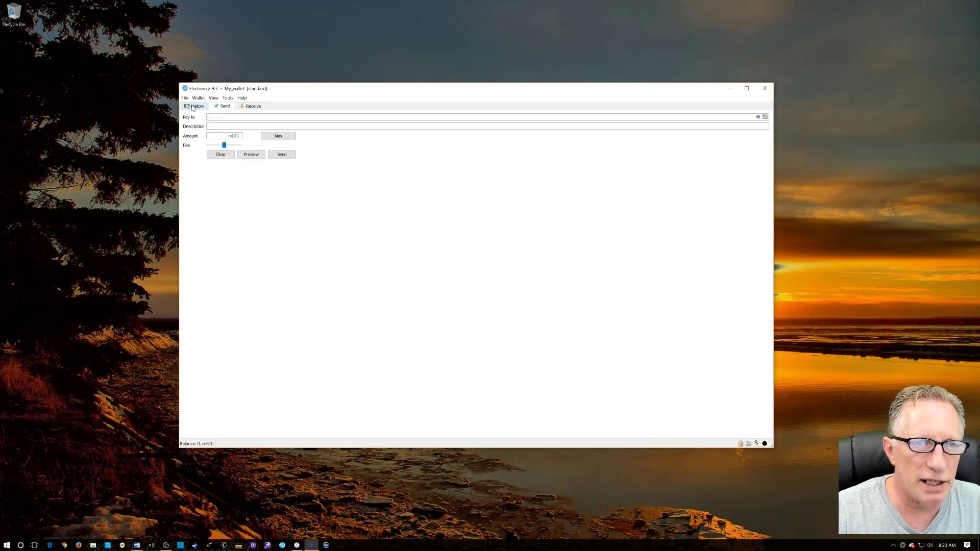
{"action": "left_click", "coordinate": [195, 108]}
{"action": "left_click", "coordinate": [224, 108]}
{"action": "left_click", "coordinate": [253, 108]}
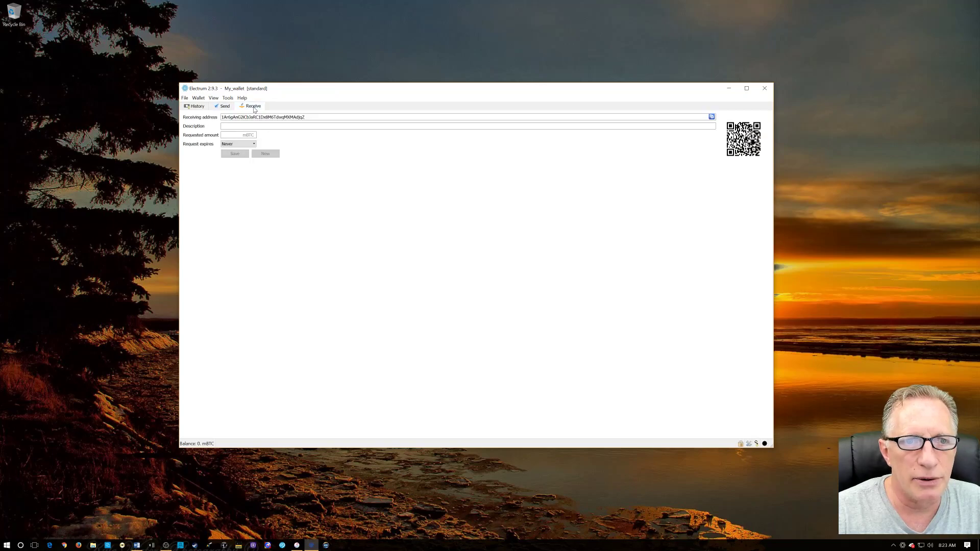
{"action": "left_click", "coordinate": [192, 108]}
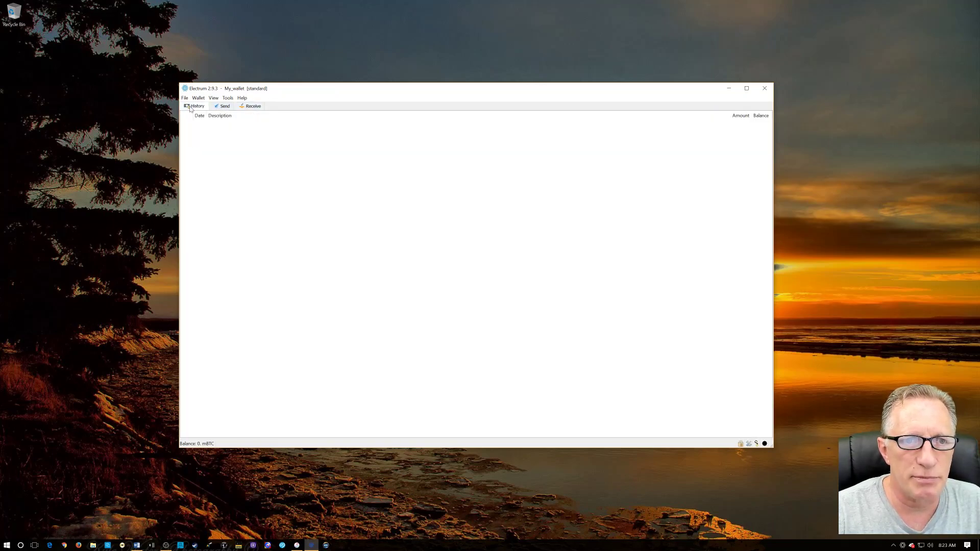
{"action": "left_click", "coordinate": [256, 107]}
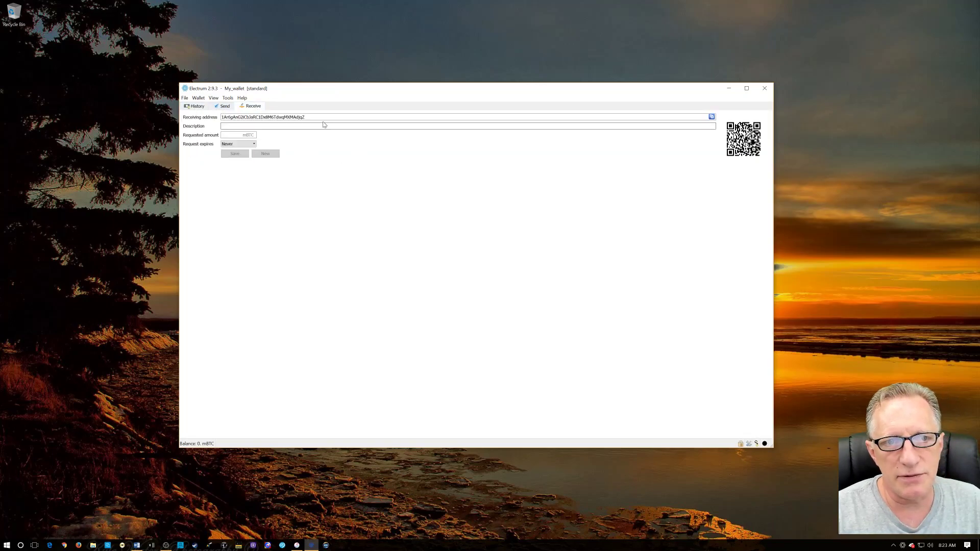
{"action": "left_click_drag", "start_coordinate": [307, 117], "coordinate": [221, 117]}
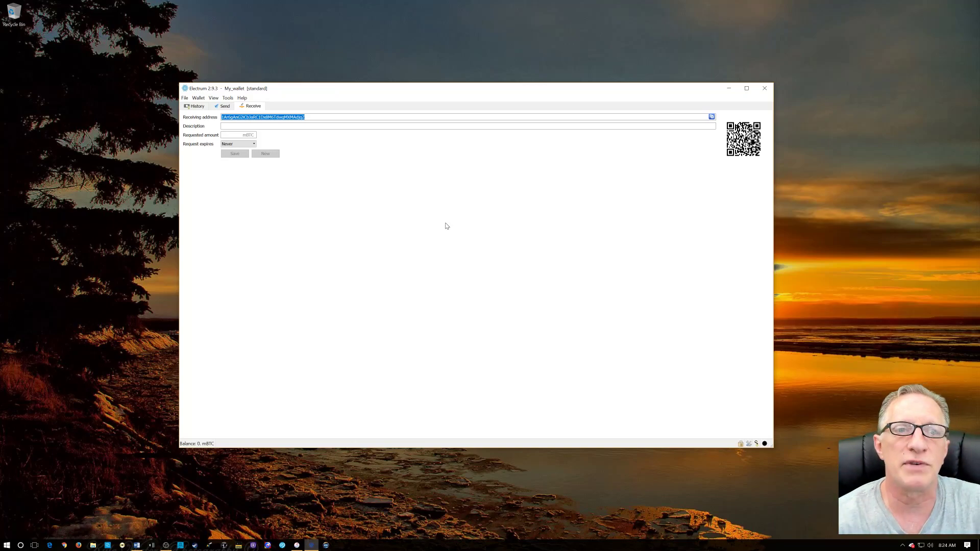
{"action": "left_click", "coordinate": [316, 118]}
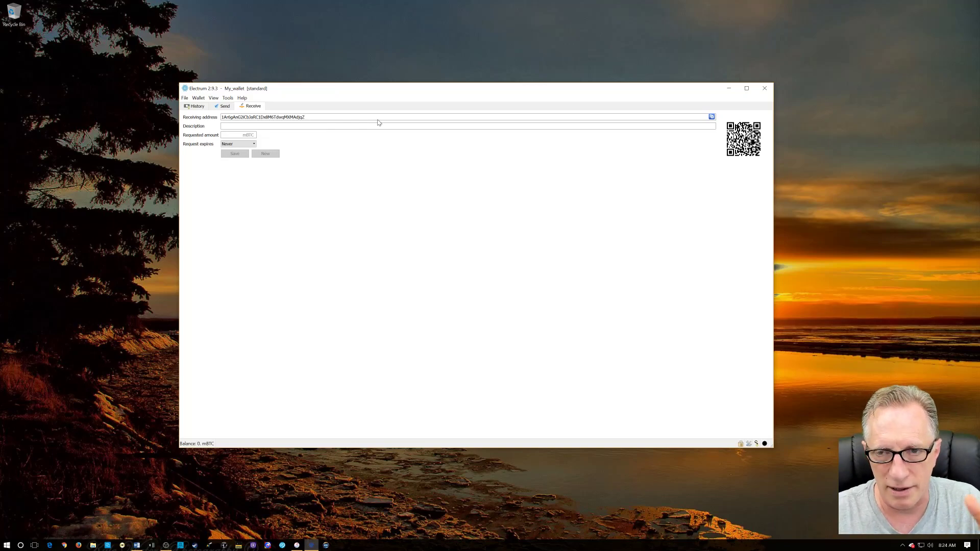
{"action": "left_click", "coordinate": [329, 127]}
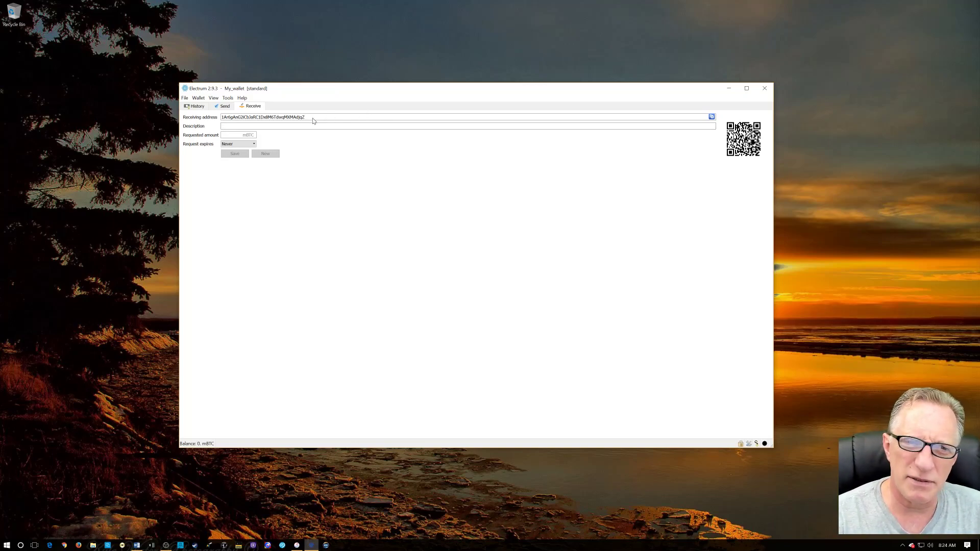
{"action": "left_click_drag", "start_coordinate": [312, 117], "coordinate": [221, 117]}
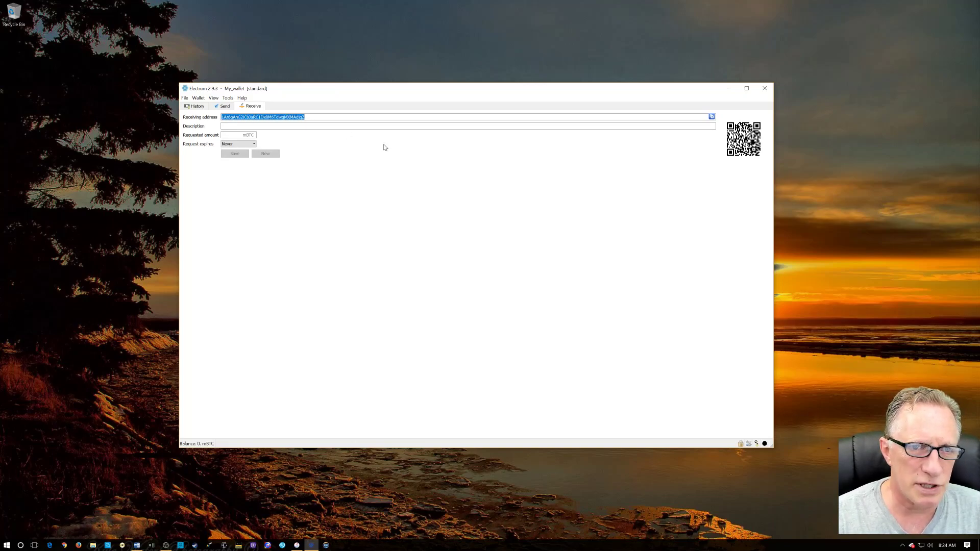
{"action": "left_click", "coordinate": [322, 119]}
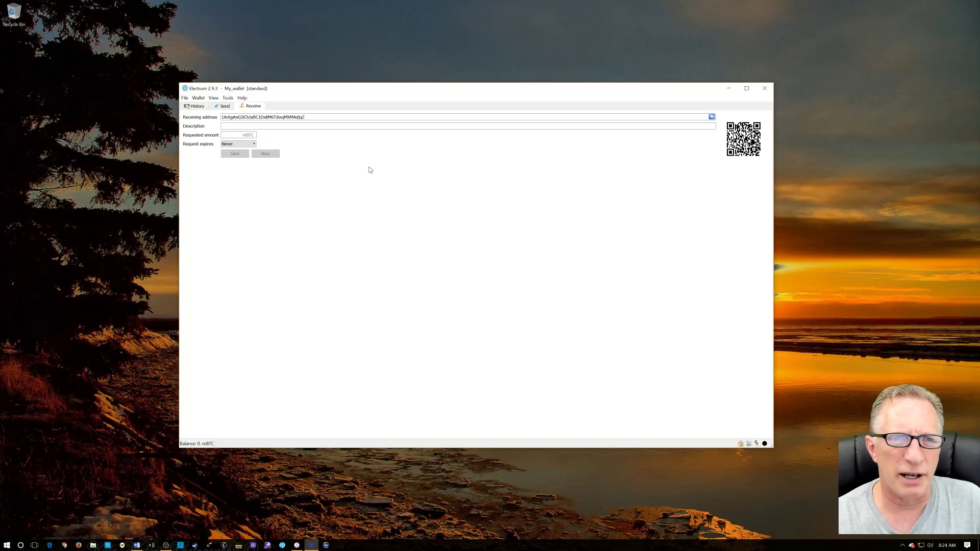
{"action": "left_click_drag", "start_coordinate": [317, 118], "coordinate": [221, 117]}
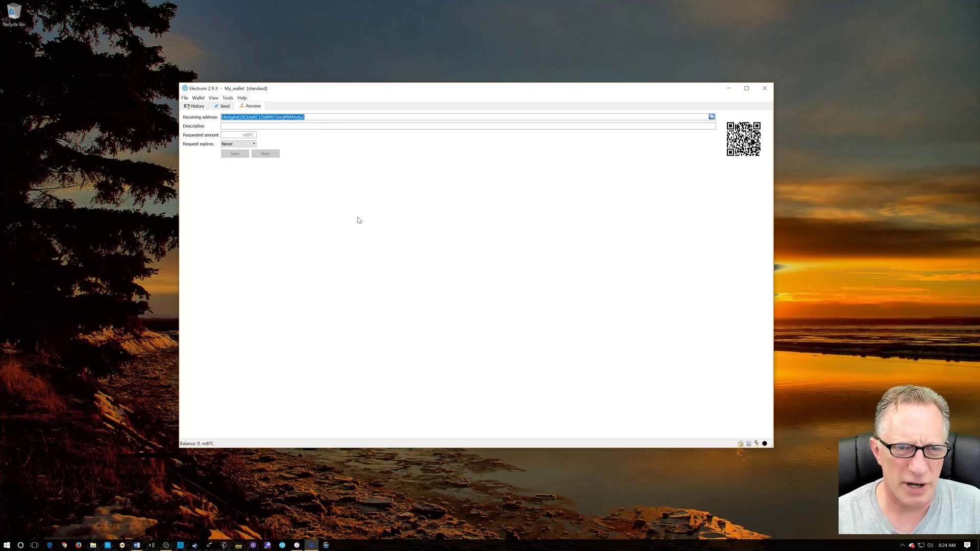
{"action": "left_click", "coordinate": [330, 119]}
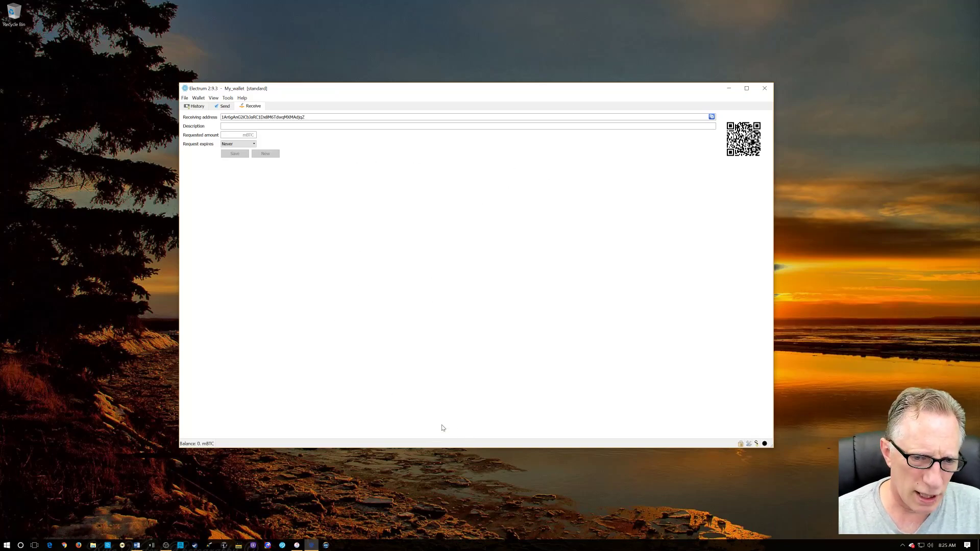
Launch X-Mirage, quit the other running instance, and hide then restore its window.
{"action": "left_click", "coordinate": [327, 545]}
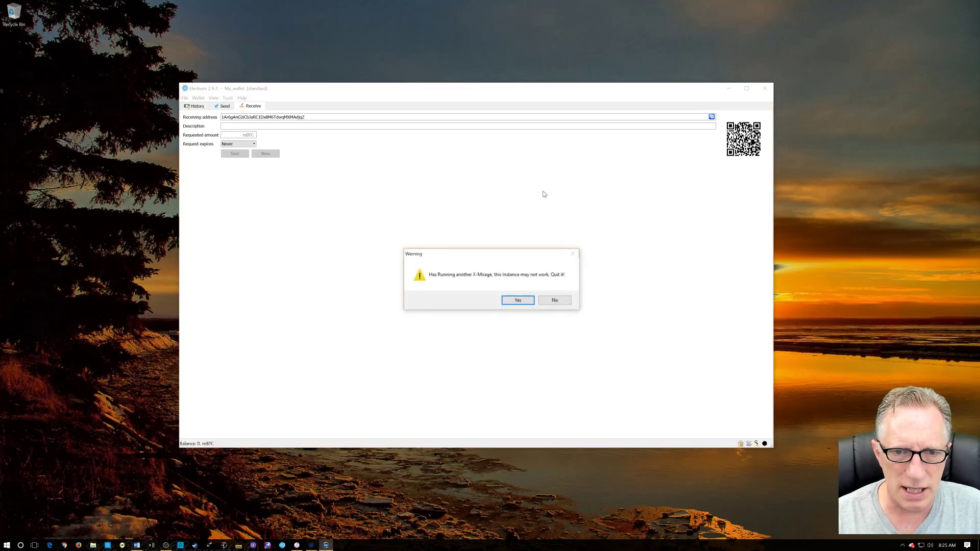
{"action": "left_click", "coordinate": [518, 300]}
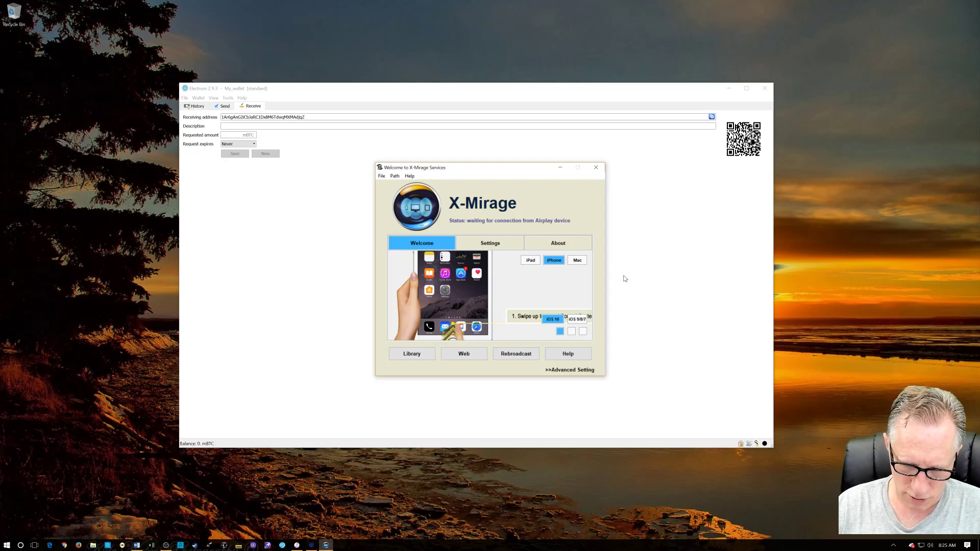
{"action": "key", "text": "alt+F4"}
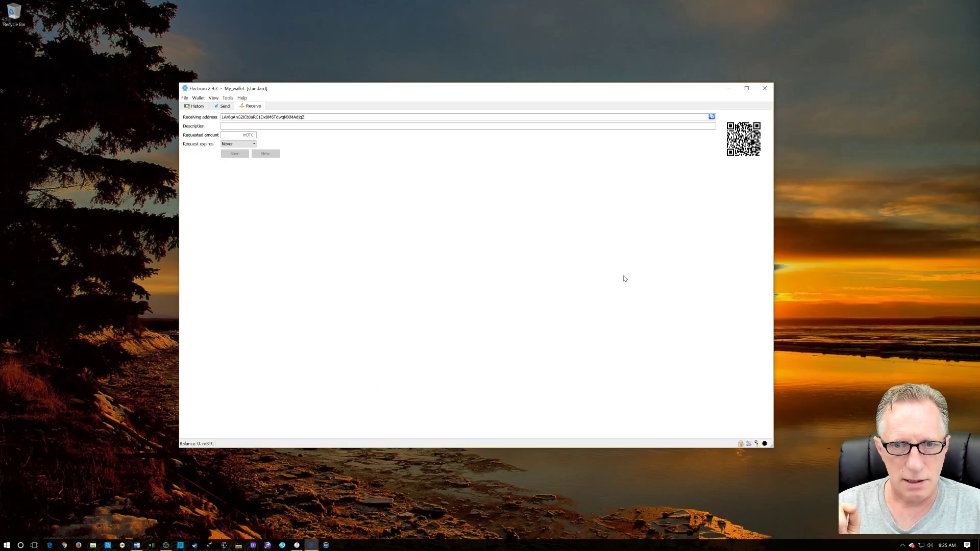
{"action": "key", "text": "alt+Tab"}
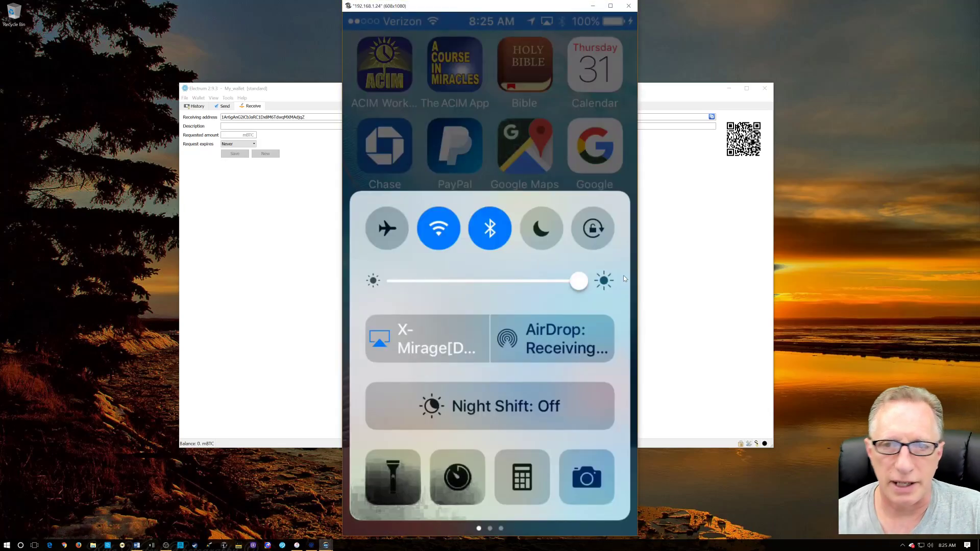
Pay the Electrum receiving address $5.27 from Blockchain Wallet on the mirrored iPhone.
{"action": "mouse_move", "coordinate": [623, 275]}
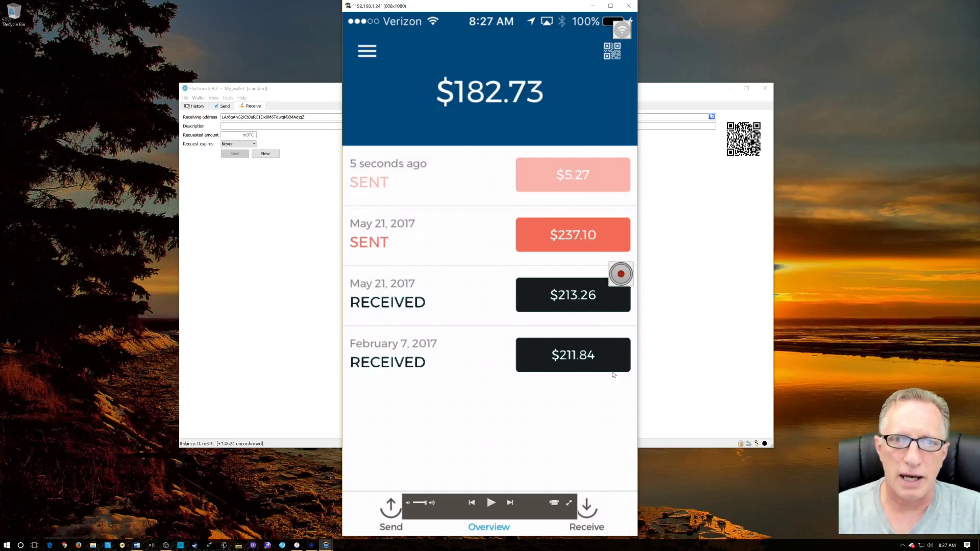
Minimize the phone mirror and X-Mirage windows, then select Electrum's receiving address.
{"action": "left_click", "coordinate": [593, 7]}
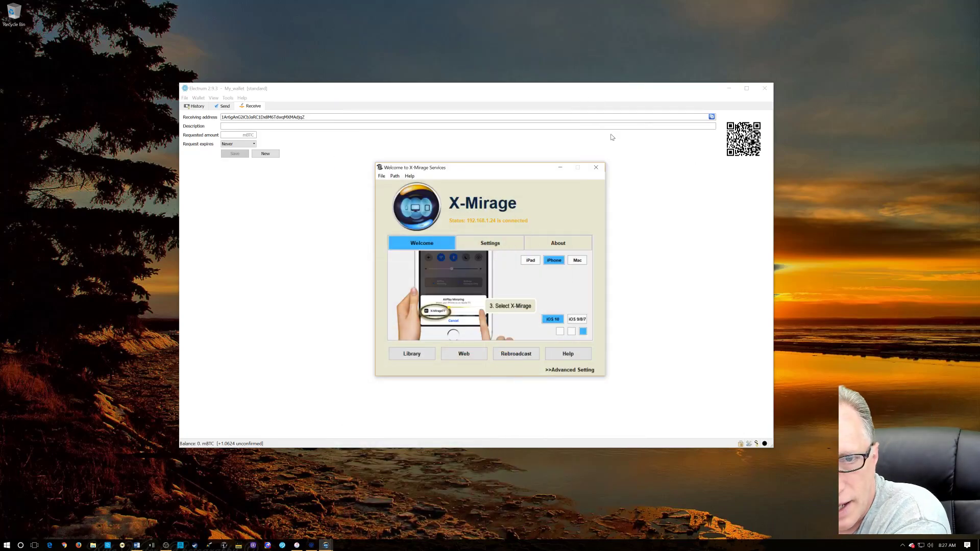
{"action": "left_click", "coordinate": [560, 167]}
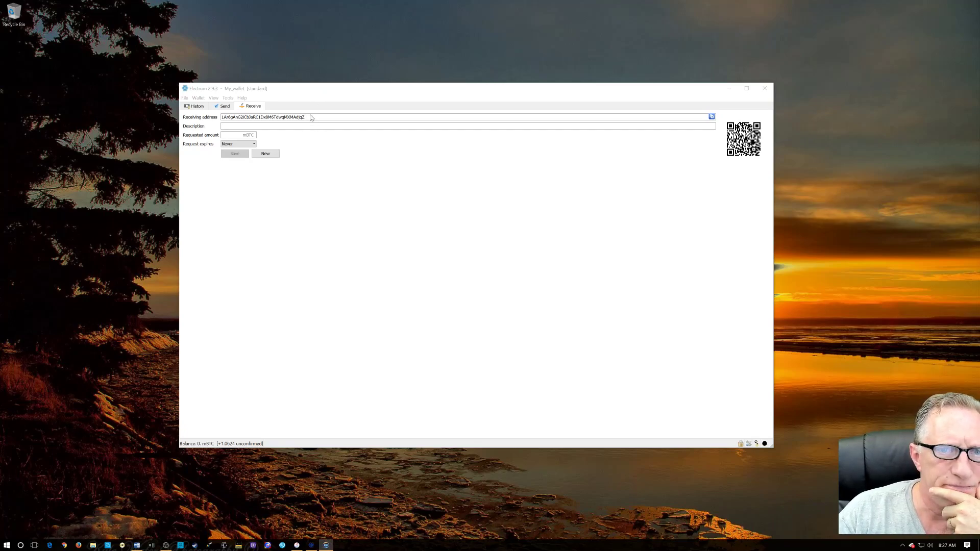
{"action": "left_click_drag", "start_coordinate": [310, 120], "coordinate": [220, 124]}
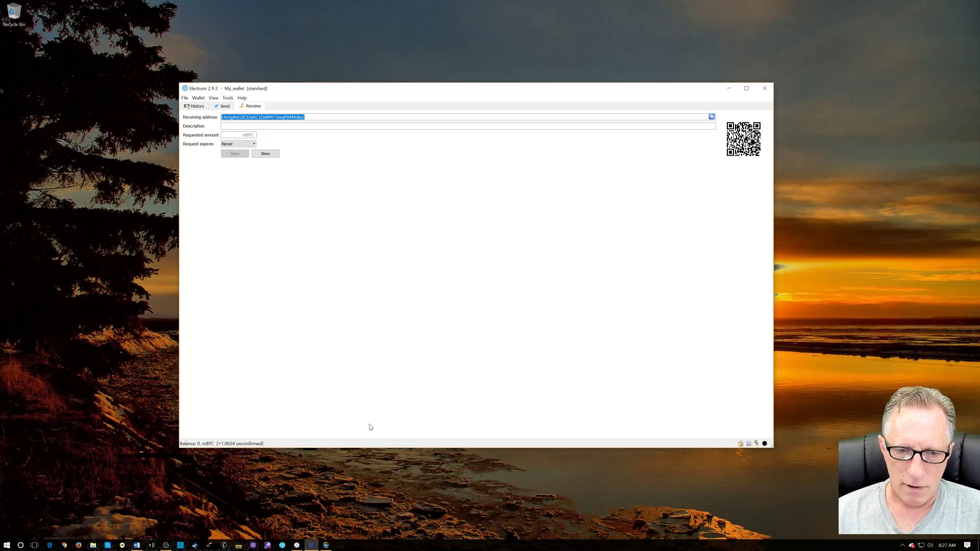
{"action": "left_click", "coordinate": [325, 545]}
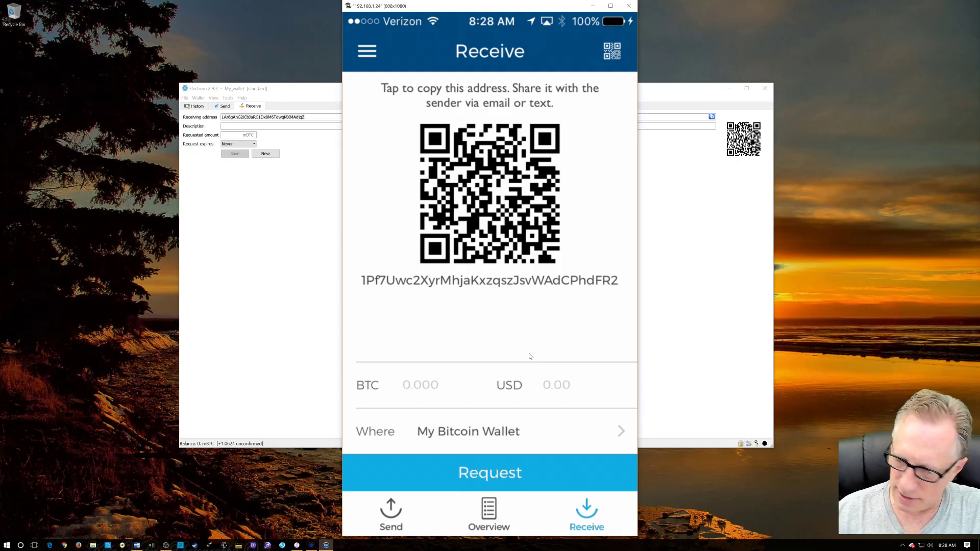
{"action": "left_click", "coordinate": [593, 7]}
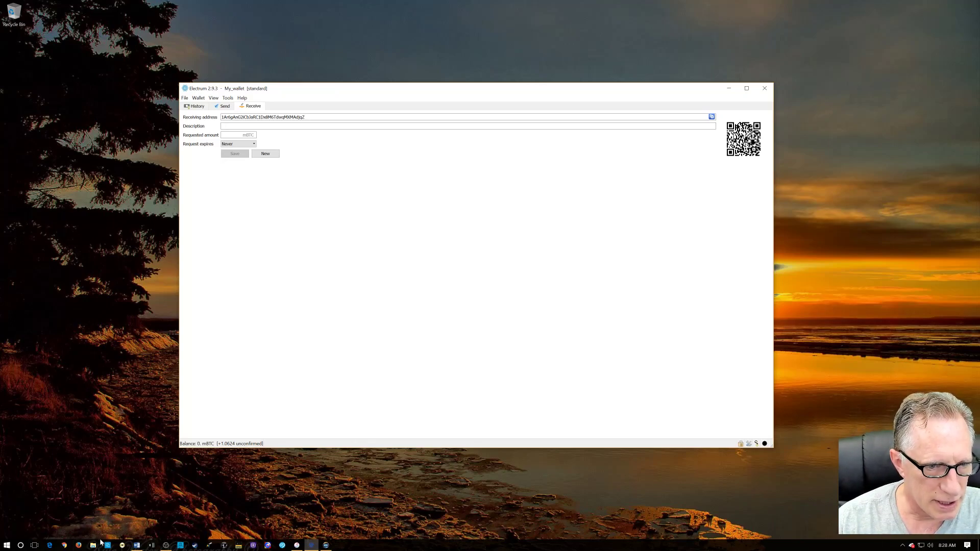
Open Gmail in Firefox and switch to the other signed-in account.
{"action": "left_click", "coordinate": [64, 545]}
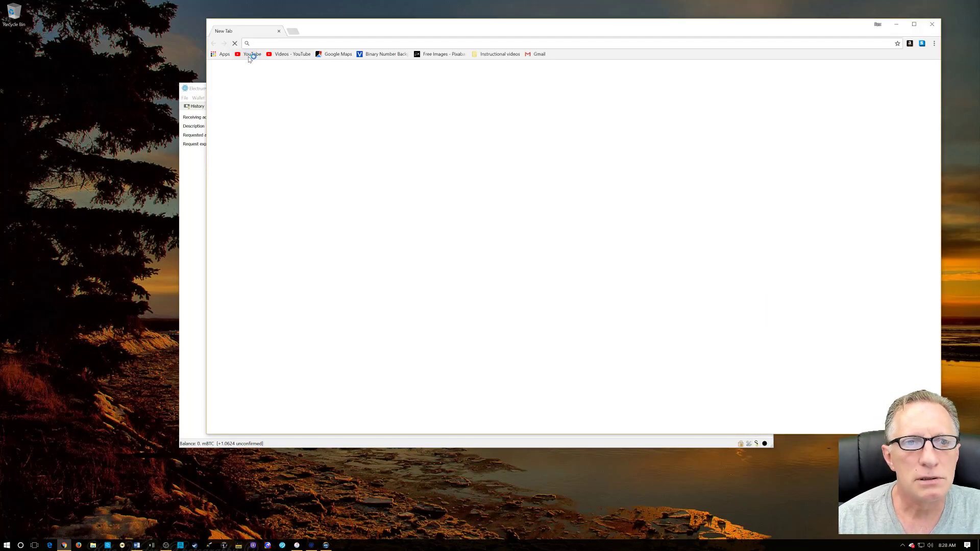
{"action": "left_click", "coordinate": [540, 55]}
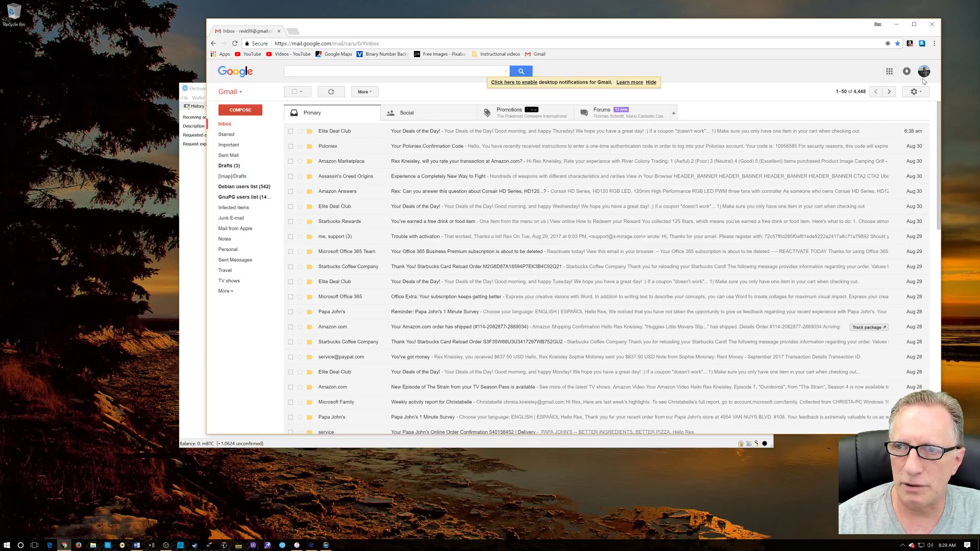
{"action": "left_click", "coordinate": [924, 73]}
{"action": "left_click", "coordinate": [833, 152]}
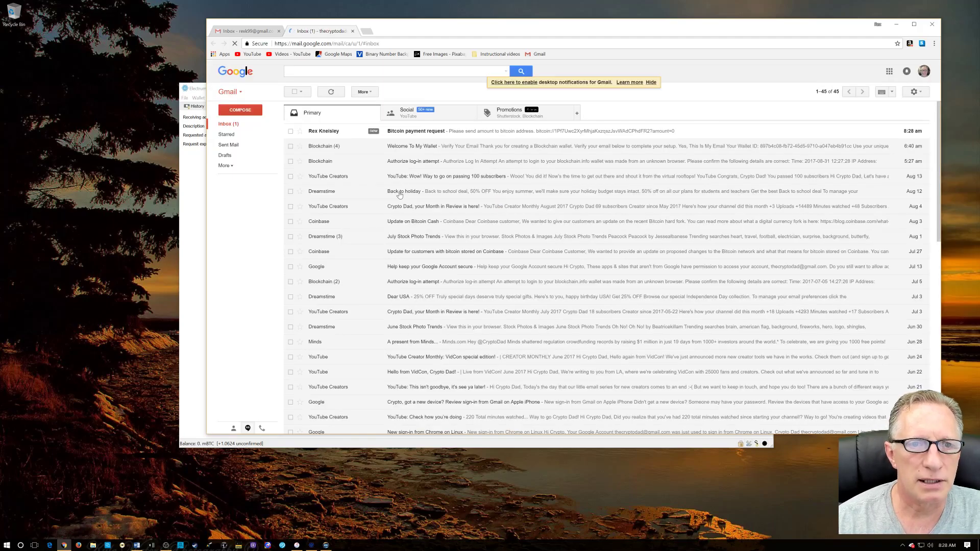
Copy the bitcoin address from the Bitcoin payment request email, then return to Firefox.
{"action": "left_click", "coordinate": [337, 131]}
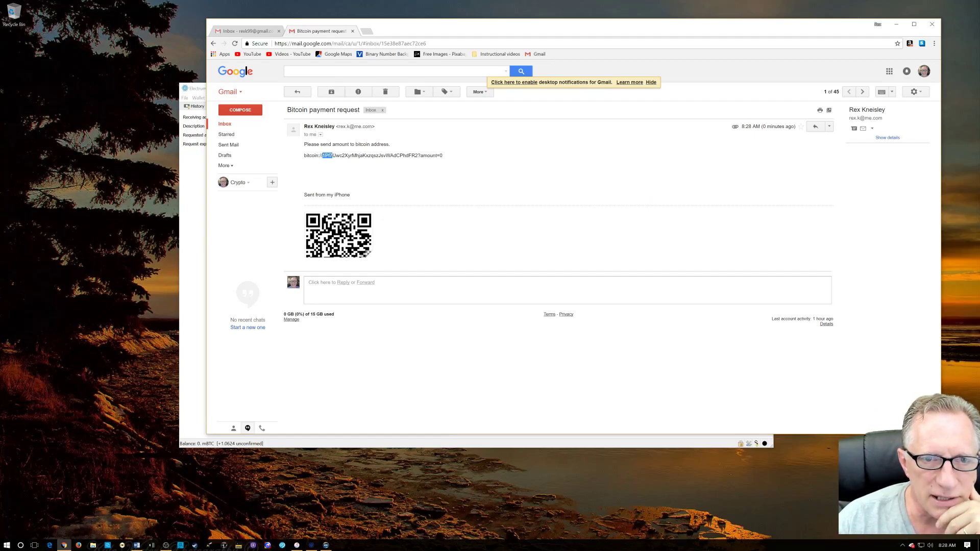
{"action": "left_click_drag", "start_coordinate": [332, 155], "coordinate": [406, 156]}
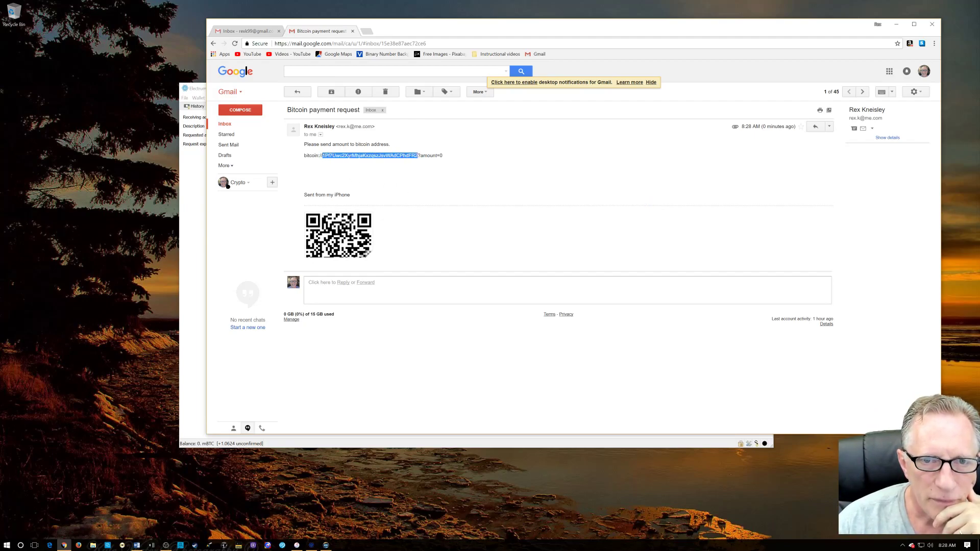
{"action": "right_click", "coordinate": [410, 155]}
{"action": "left_click", "coordinate": [420, 162]}
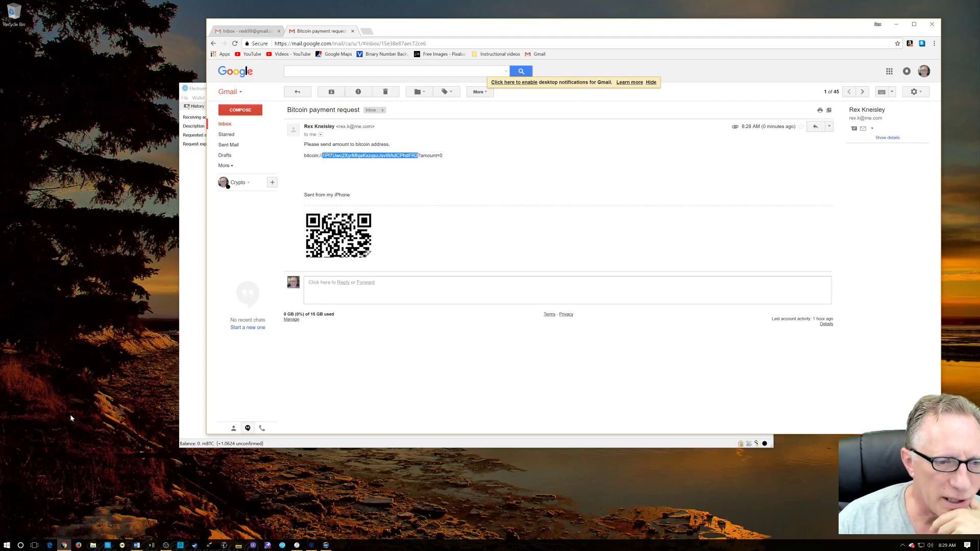
{"action": "left_click", "coordinate": [78, 545]}
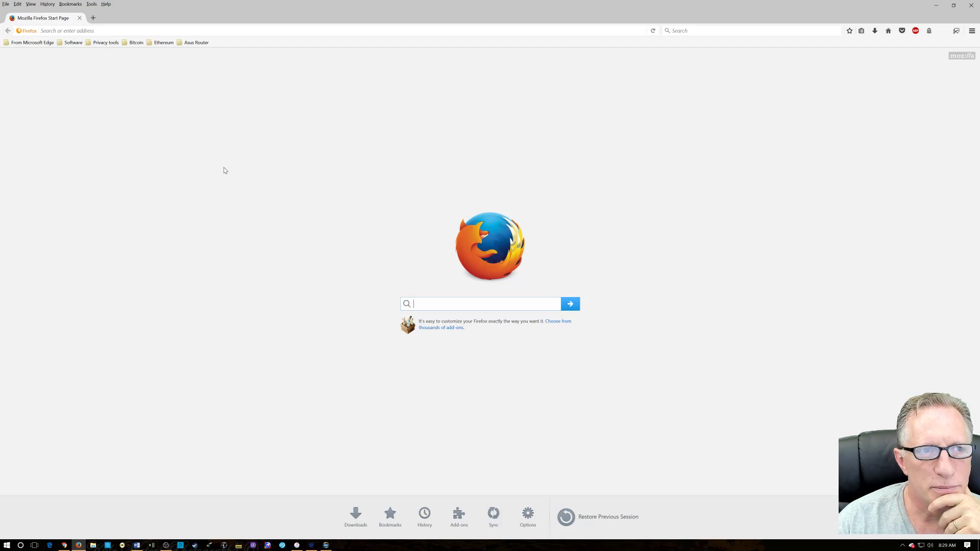
Look up the copied address on the Blockchain.info explorer and close the phone mirror window.
{"action": "left_click", "coordinate": [134, 43]}
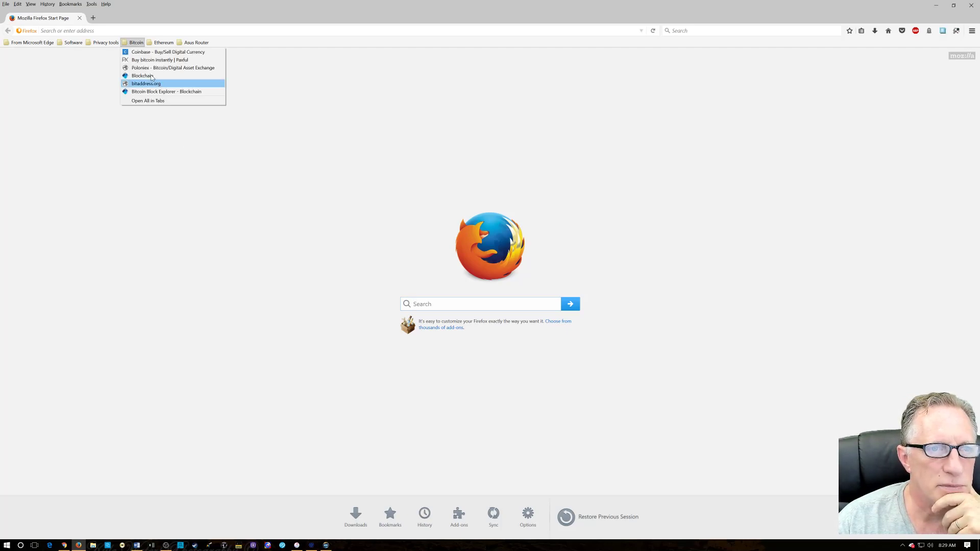
{"action": "left_click", "coordinate": [185, 92]}
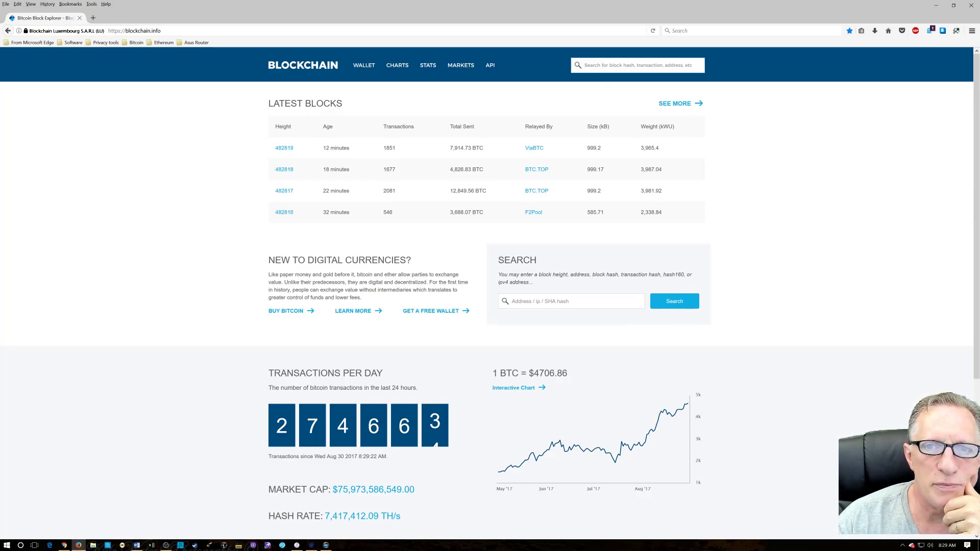
{"action": "right_click", "coordinate": [589, 65]}
{"action": "left_click", "coordinate": [616, 98]}
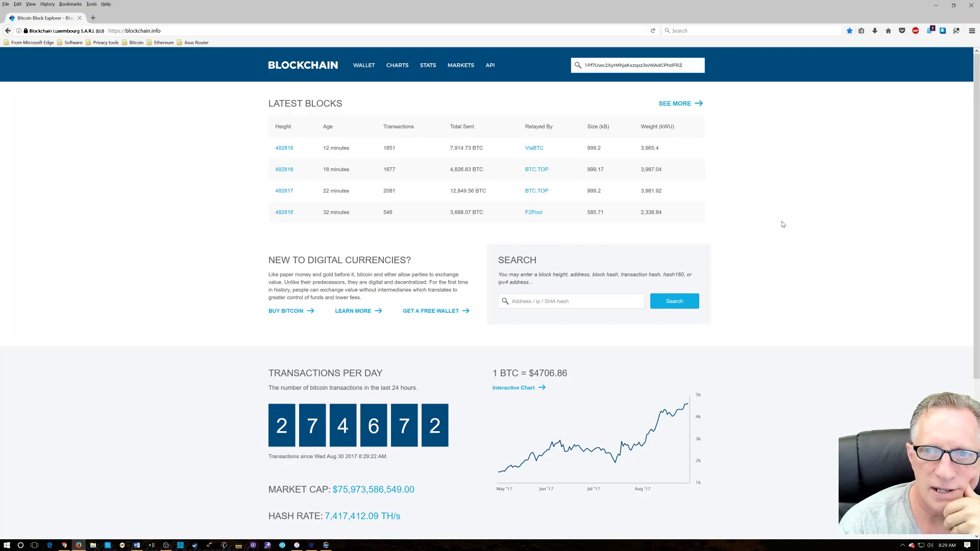
{"action": "key", "text": "Return"}
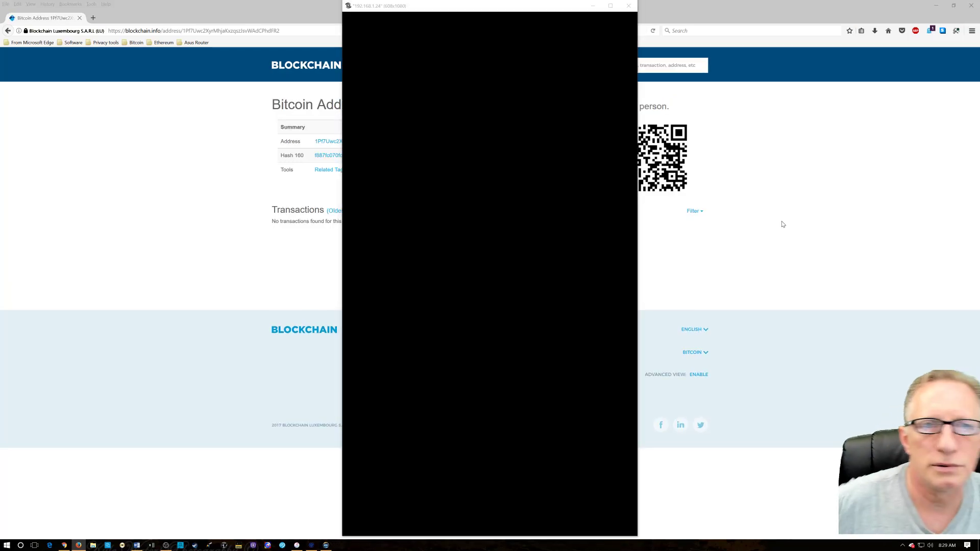
{"action": "left_click", "coordinate": [593, 5]}
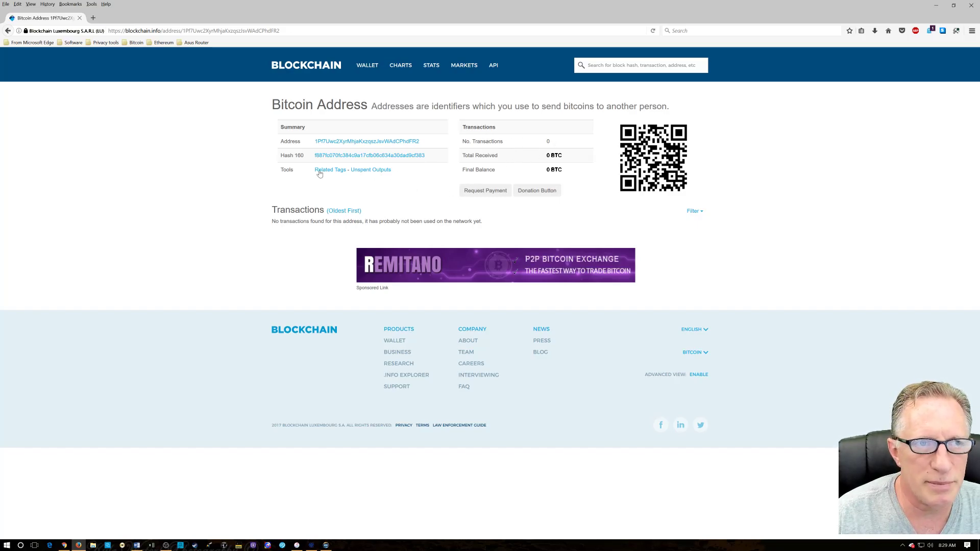
Open a new browser tab and copy the receiving address from Electrum.
{"action": "left_click", "coordinate": [93, 18]}
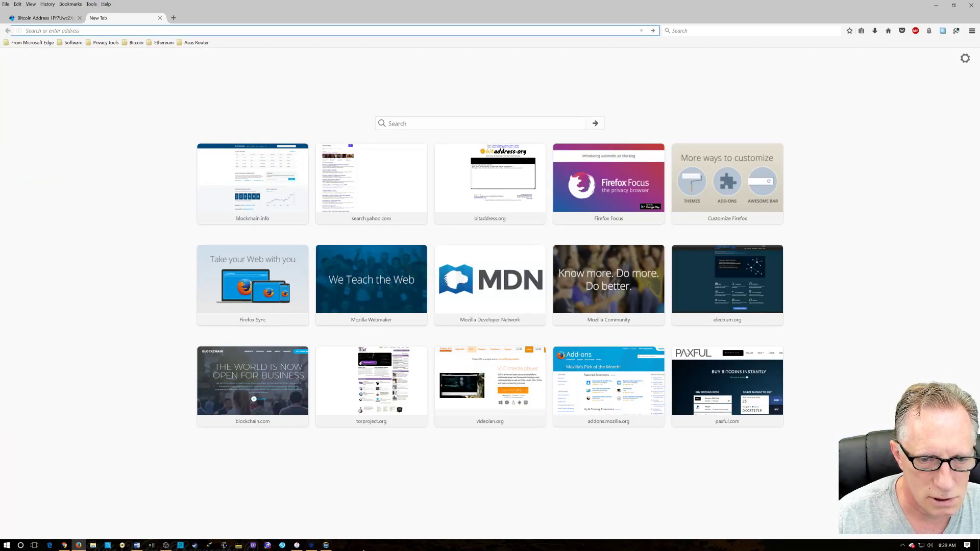
{"action": "left_click", "coordinate": [311, 545]}
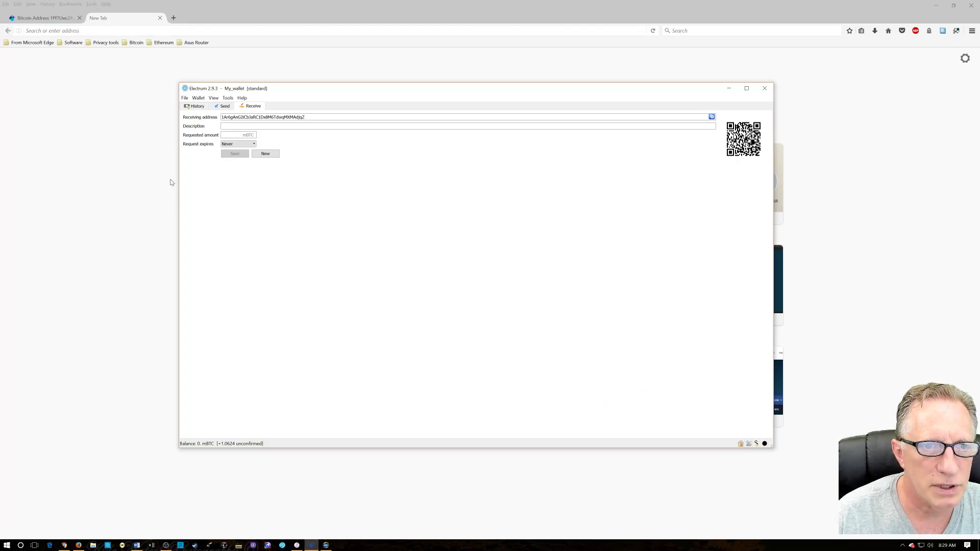
{"action": "left_click_drag", "start_coordinate": [312, 117], "coordinate": [220, 117]}
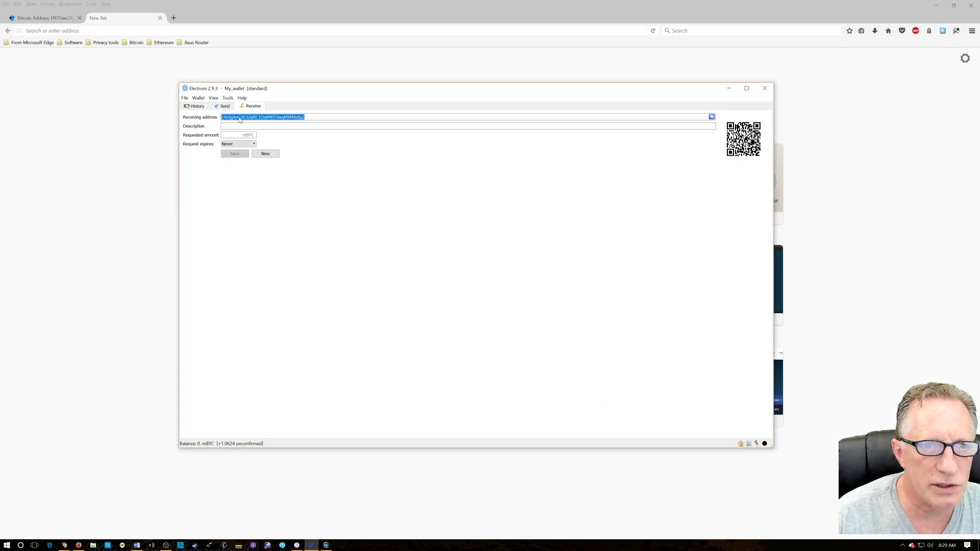
{"action": "right_click", "coordinate": [239, 119]}
{"action": "left_click", "coordinate": [261, 123]}
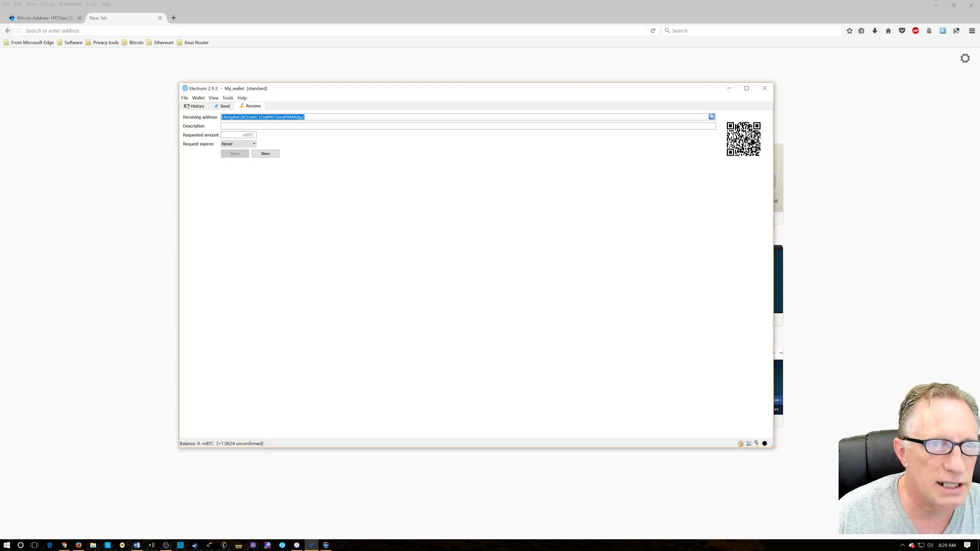
Paste Electrum's receiving address into Blockchain.info's search and look it up.
{"action": "left_click", "coordinate": [121, 21]}
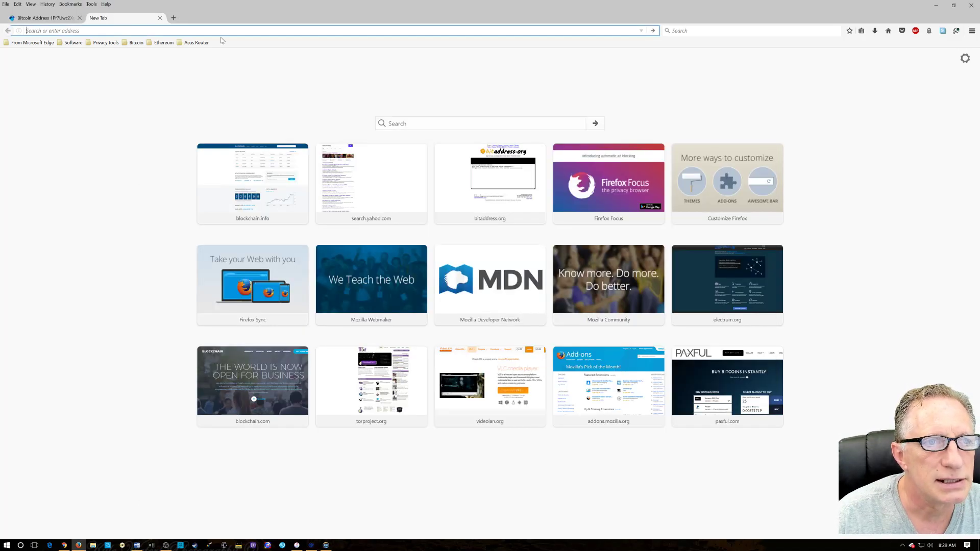
{"action": "left_click", "coordinate": [56, 19]}
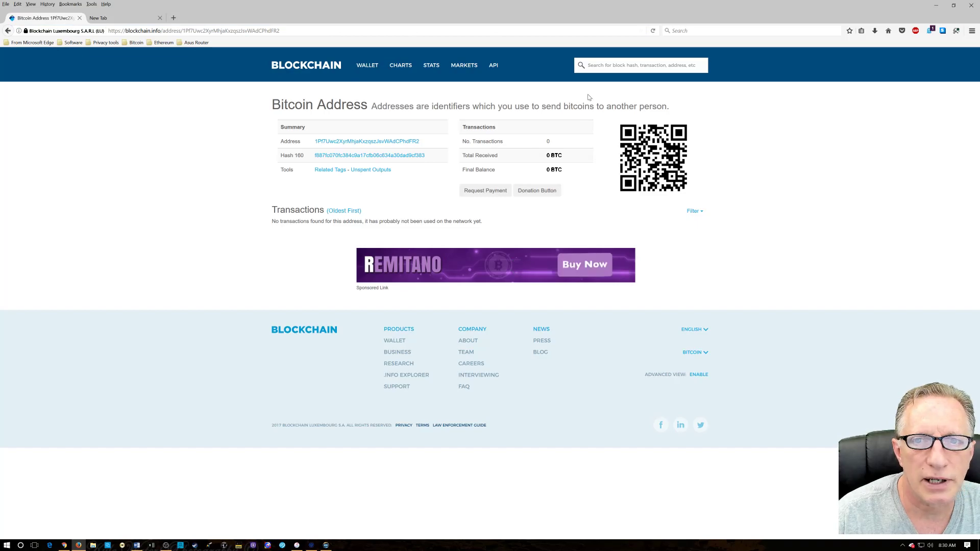
{"action": "right_click", "coordinate": [600, 66]}
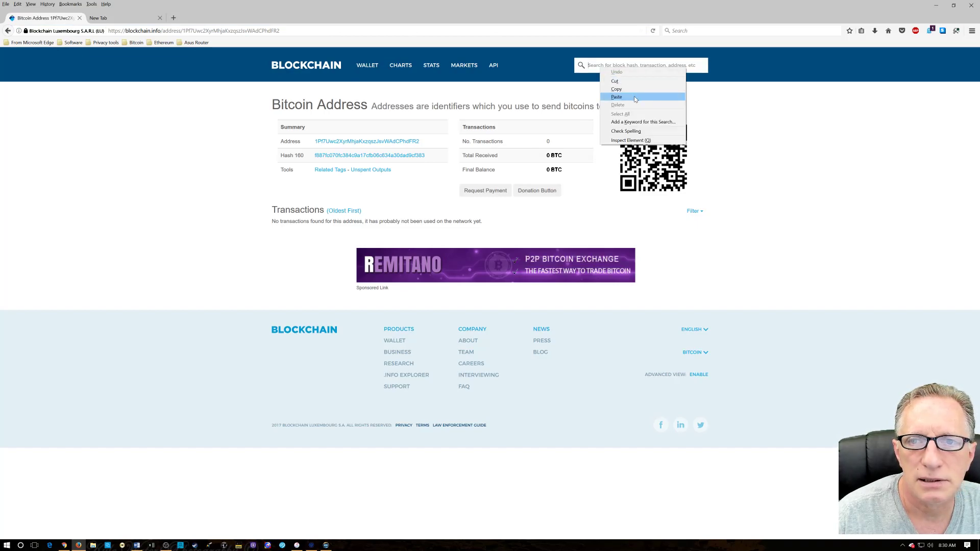
{"action": "left_click", "coordinate": [615, 97]}
{"action": "key", "text": "Return"}
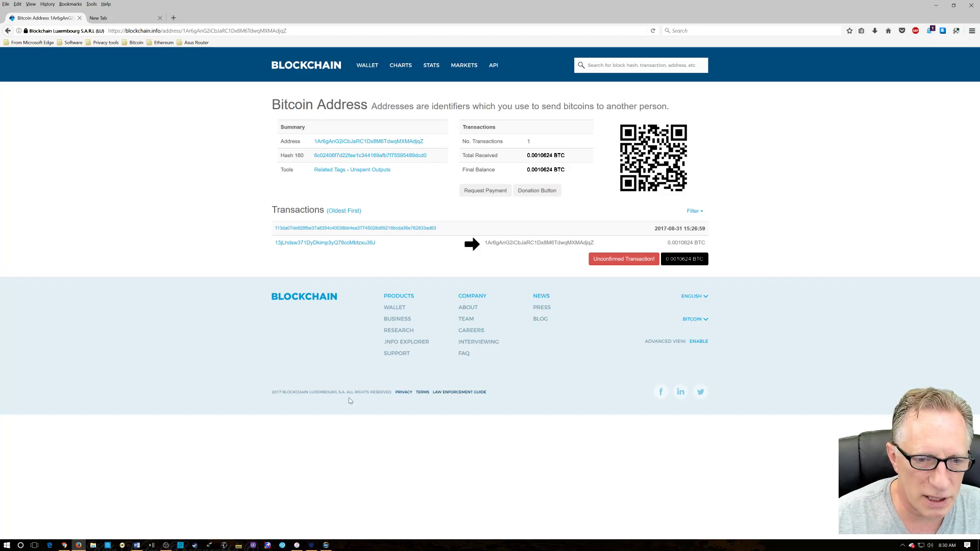
In Electrum's History tab, select the Low fee +1.0624 mBTC incoming transaction.
{"action": "left_click", "coordinate": [312, 545]}
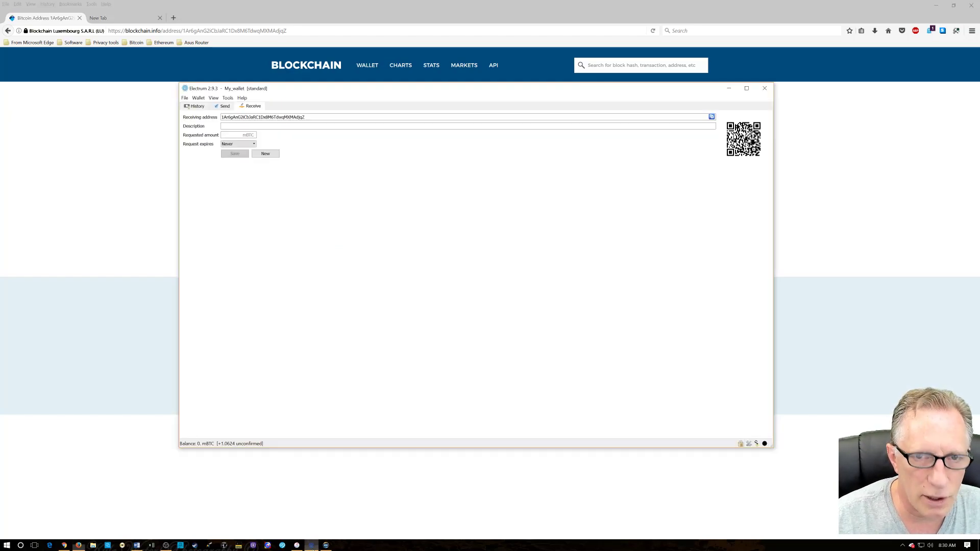
{"action": "left_click", "coordinate": [197, 107]}
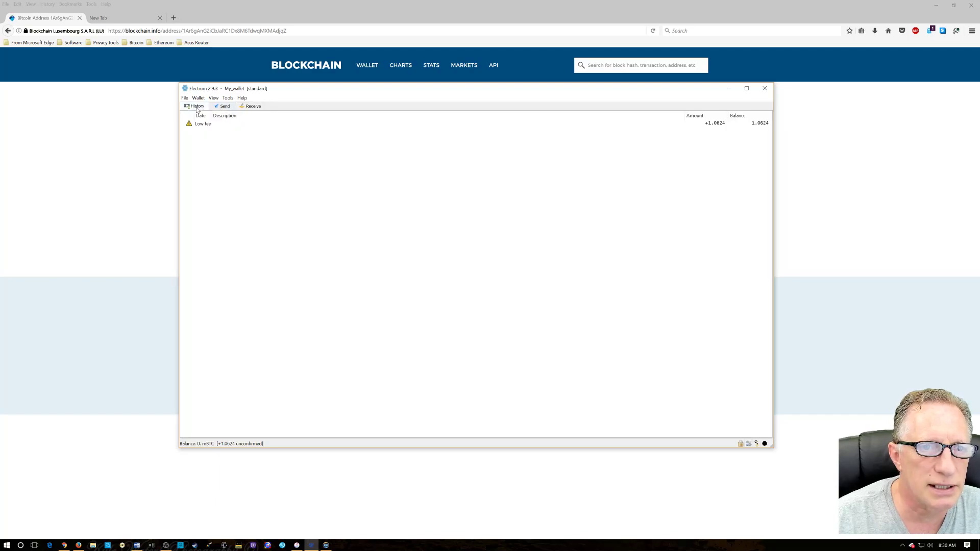
{"action": "left_click", "coordinate": [715, 127]}
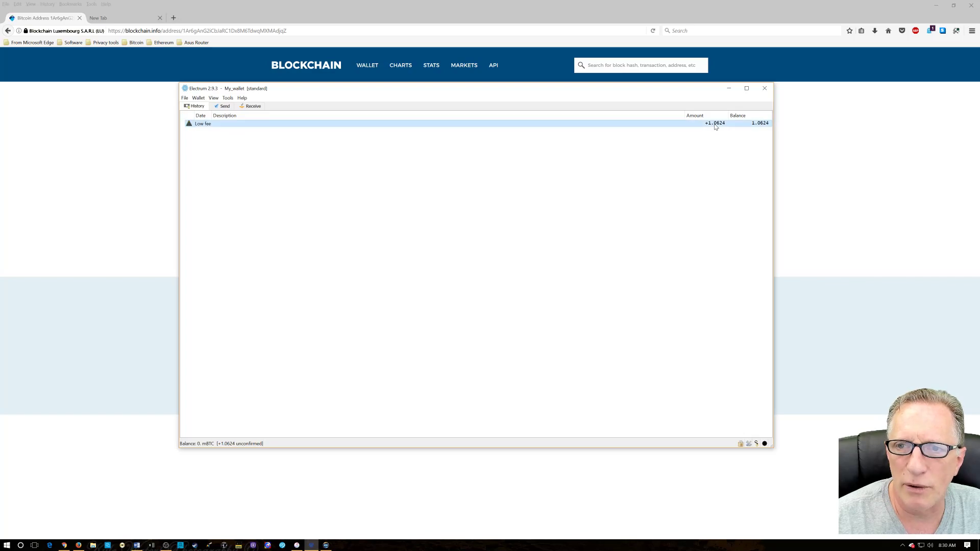
{"action": "right_click", "coordinate": [418, 125]}
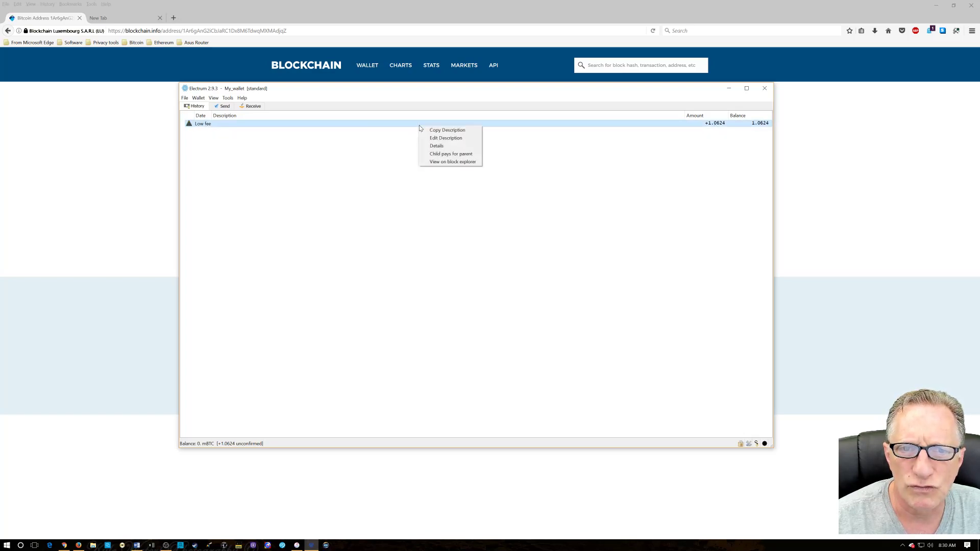
{"action": "key", "text": "Escape"}
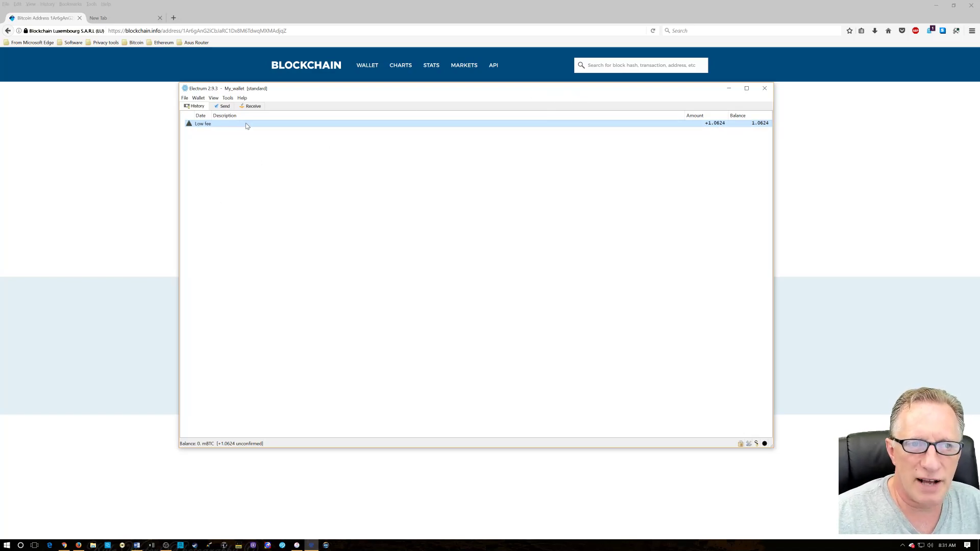
Bring the Blockchain.info address page forward and highlight the address in its Summary table.
{"action": "left_click", "coordinate": [87, 145]}
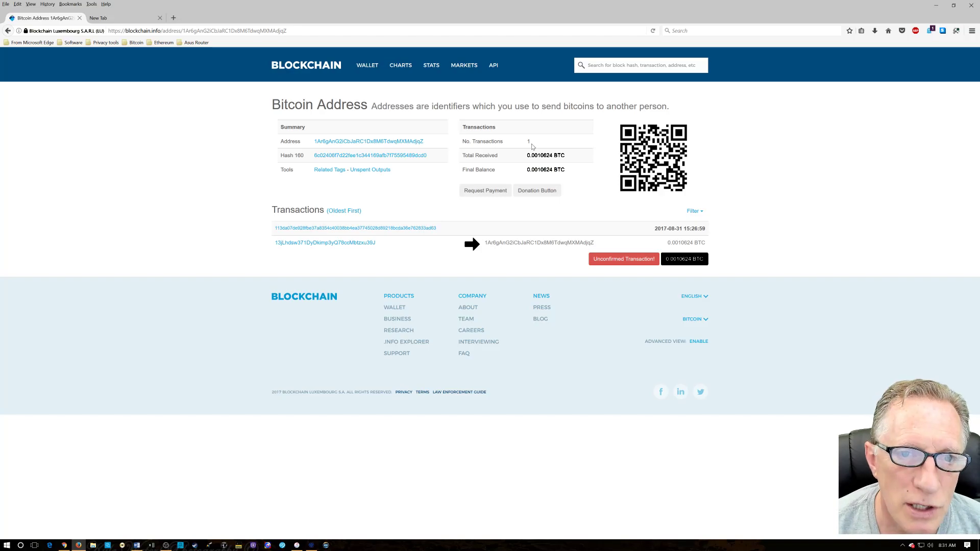
{"action": "left_click_drag", "start_coordinate": [433, 143], "coordinate": [315, 147]}
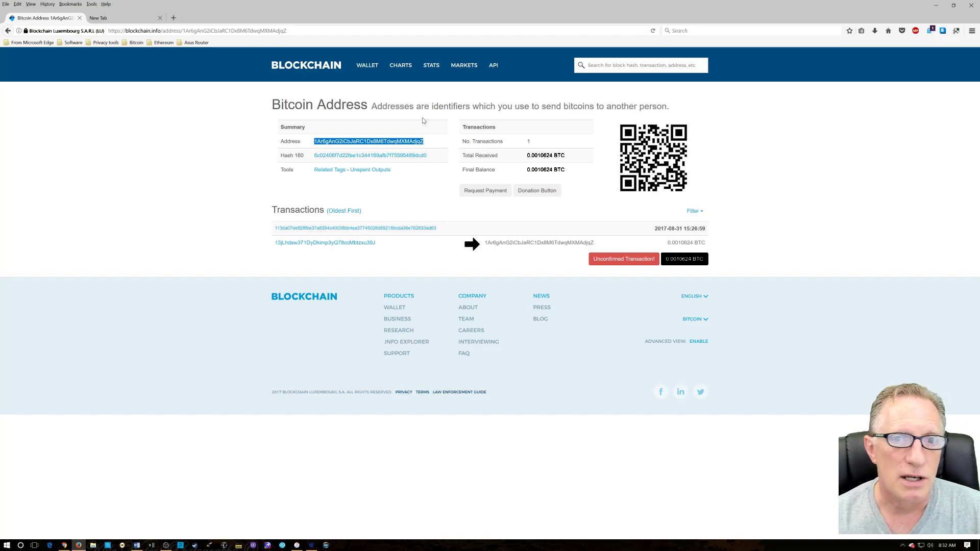
Bring Electrum's wallet history, with the unconfirmed +1.0624 mBTC Low fee payment, to the front.
{"action": "left_click", "coordinate": [313, 545]}
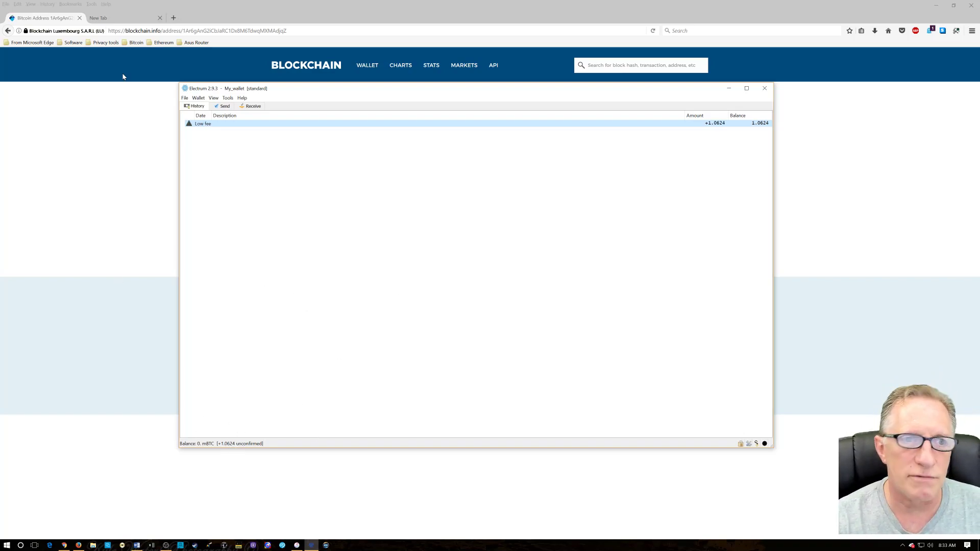
Bring the Blockchain.info address page showing the unconfirmed 0.0010624 BTC transaction back in front.
{"action": "left_click", "coordinate": [126, 161]}
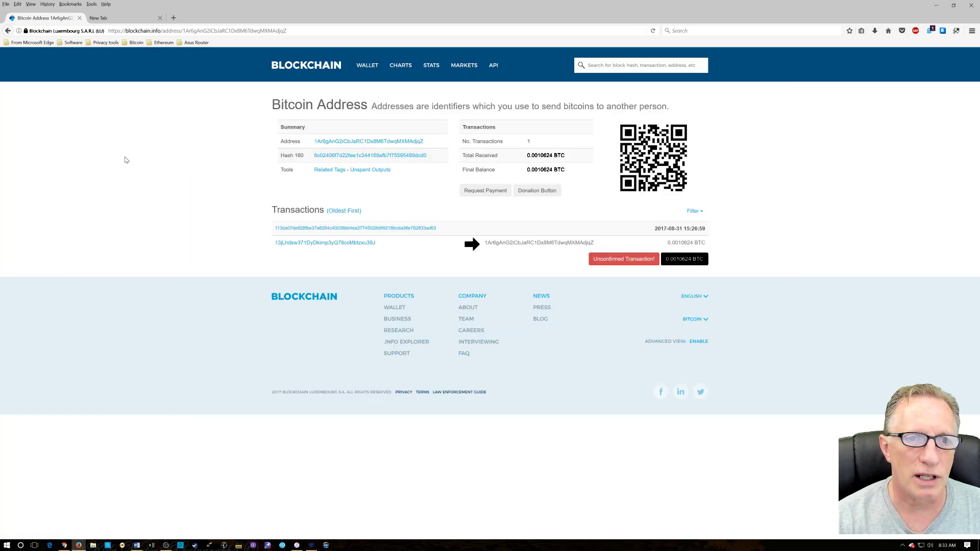